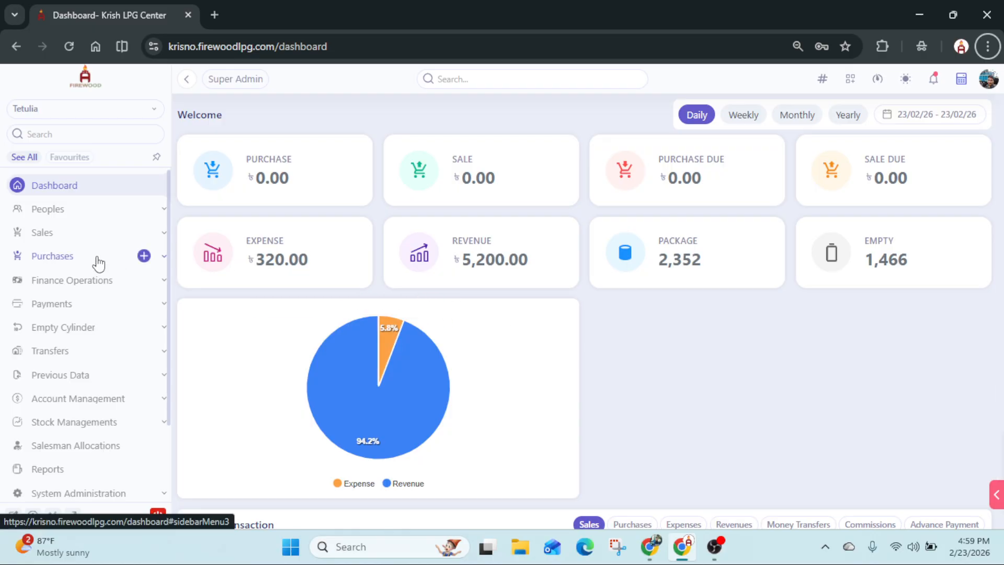
- Open the product list in the system administration's management section
scroll(99, 264, down, 2)
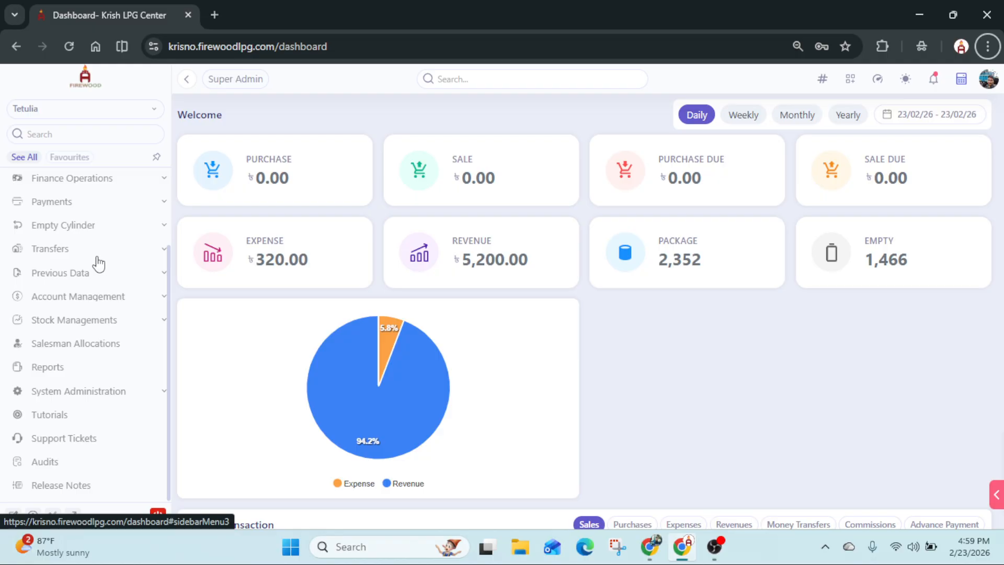
click(87, 396)
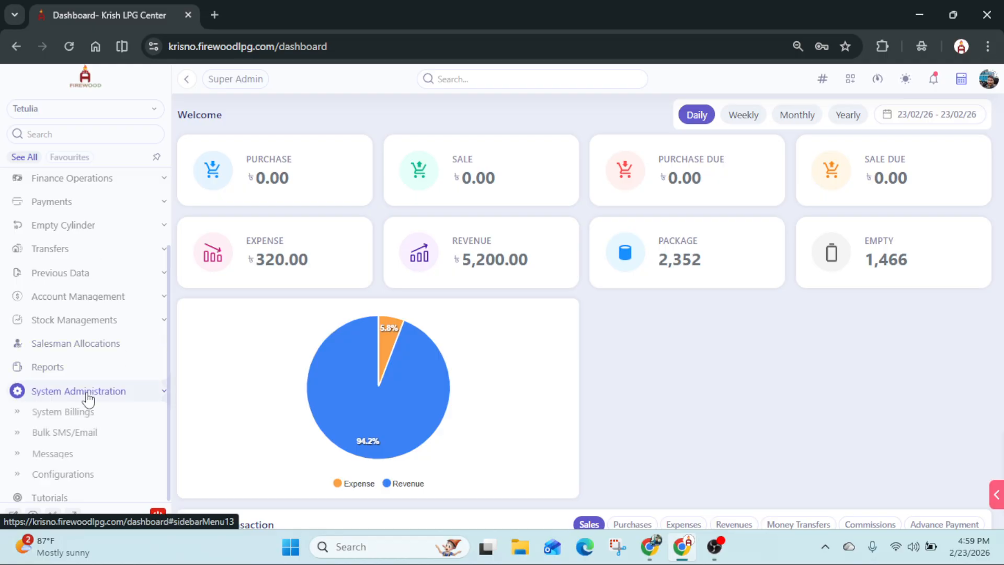
scroll(87, 396, down, 2)
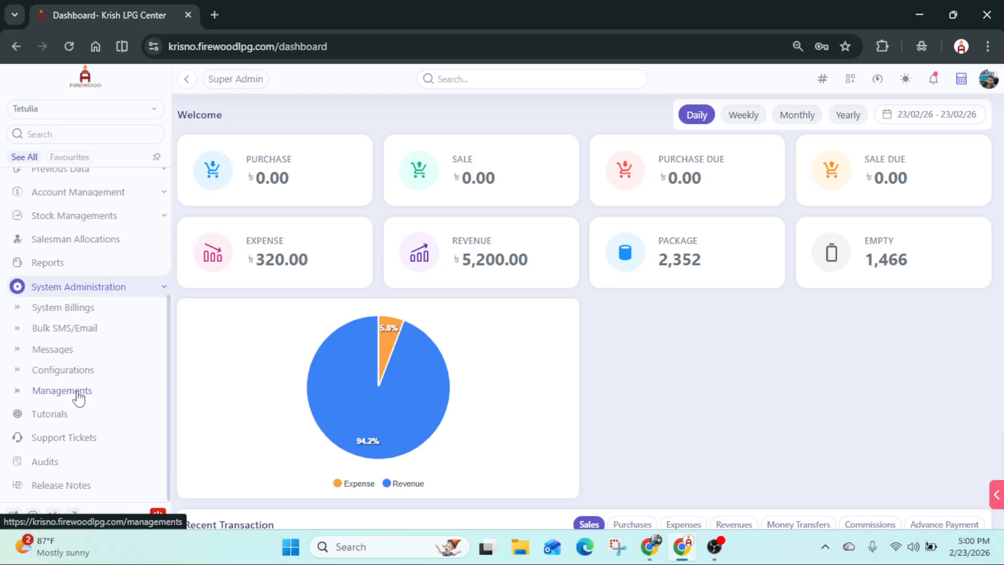
click(85, 398)
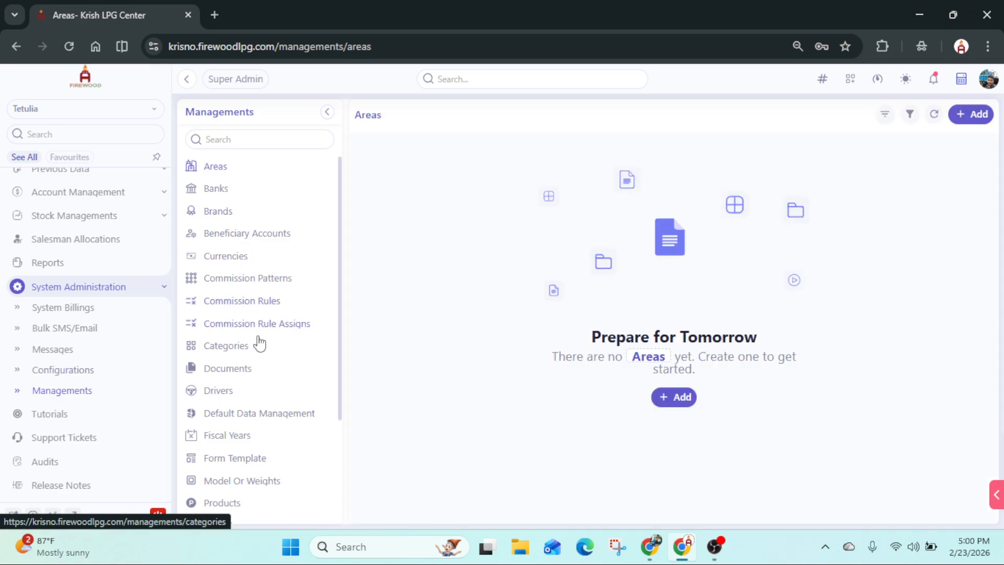
scroll(231, 288, down, 1)
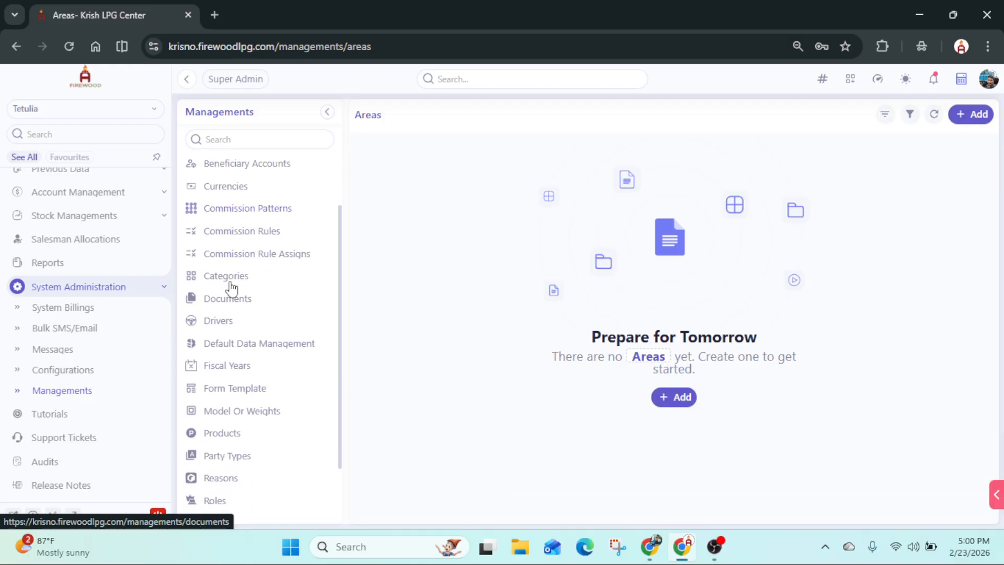
scroll(232, 288, down, 1)
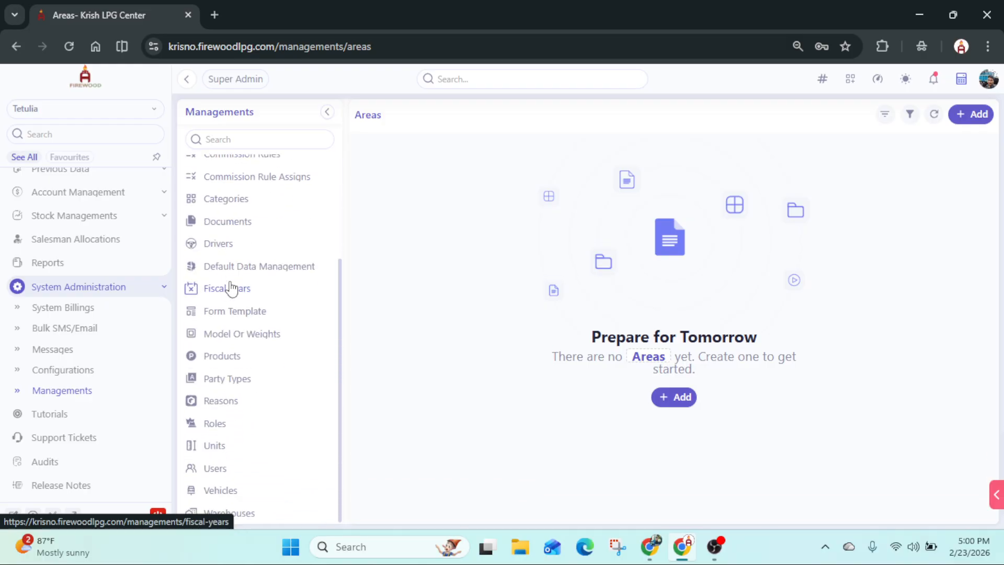
click(229, 365)
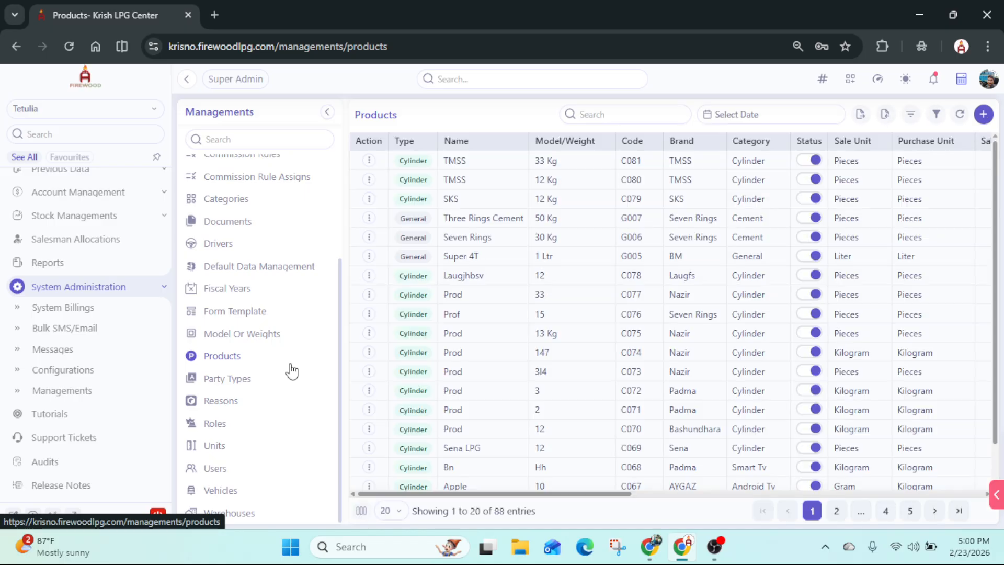
- Start creating a new product and collapse the Managements list to widen the form
scroll(548, 287, down, 1)
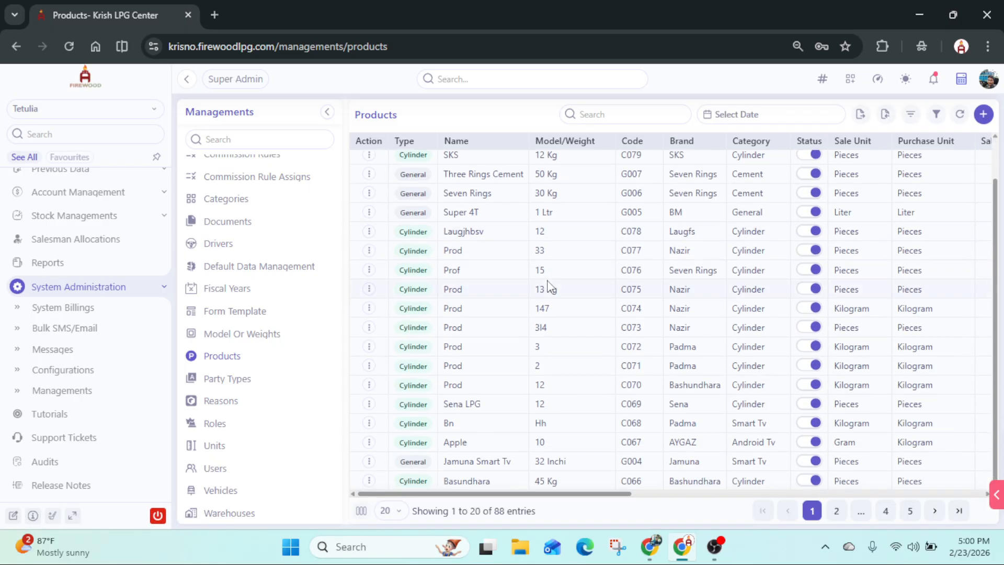
scroll(549, 287, up, 1)
scroll(548, 287, down, 1)
click(983, 115)
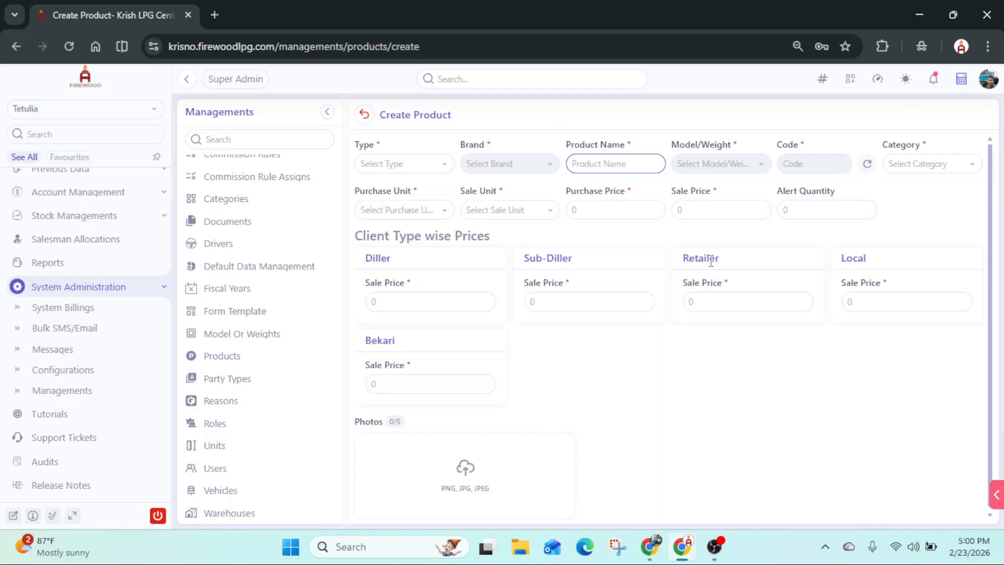
click(327, 112)
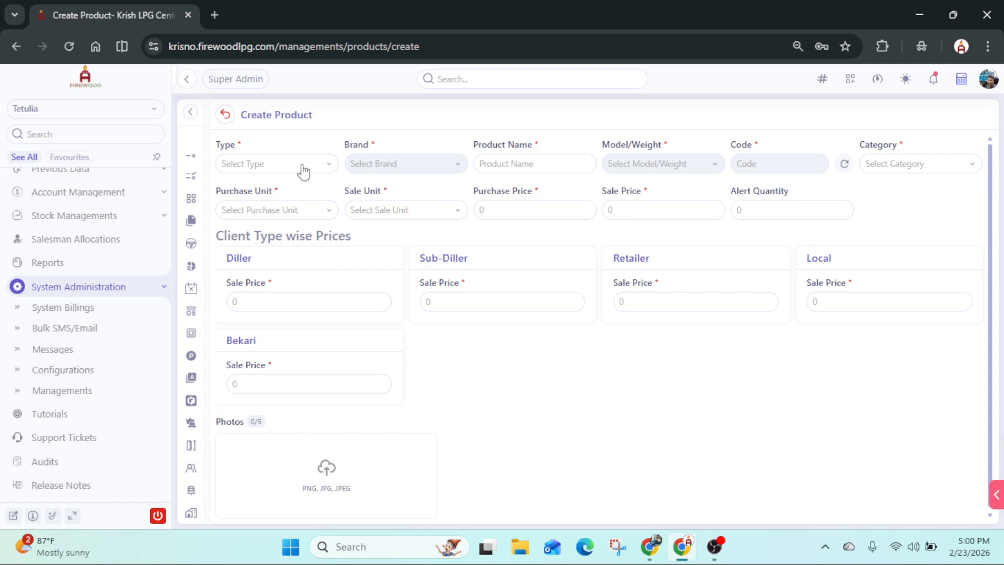
- Set the new product's type to Cylinder and its brand to TMSS
click(303, 171)
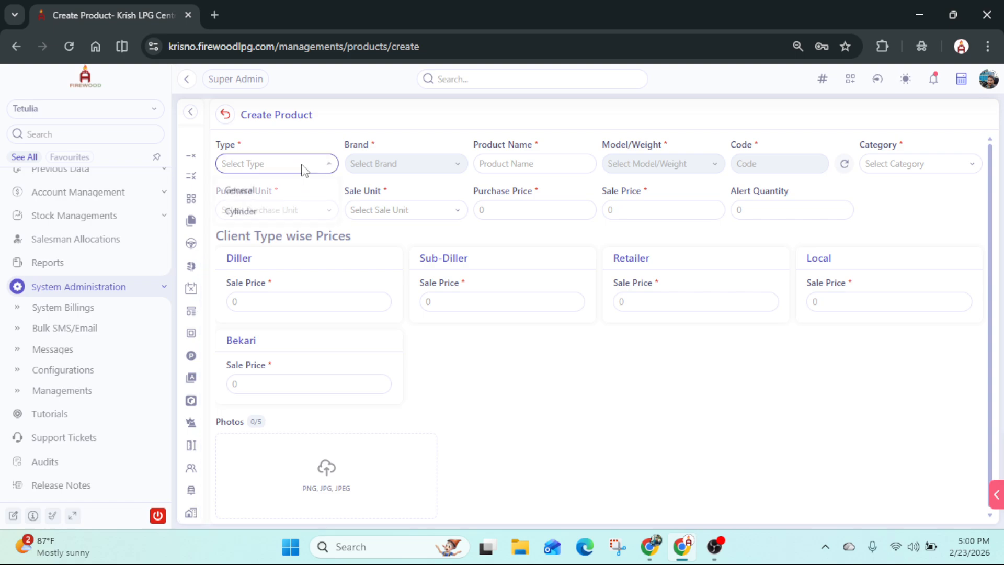
click(284, 214)
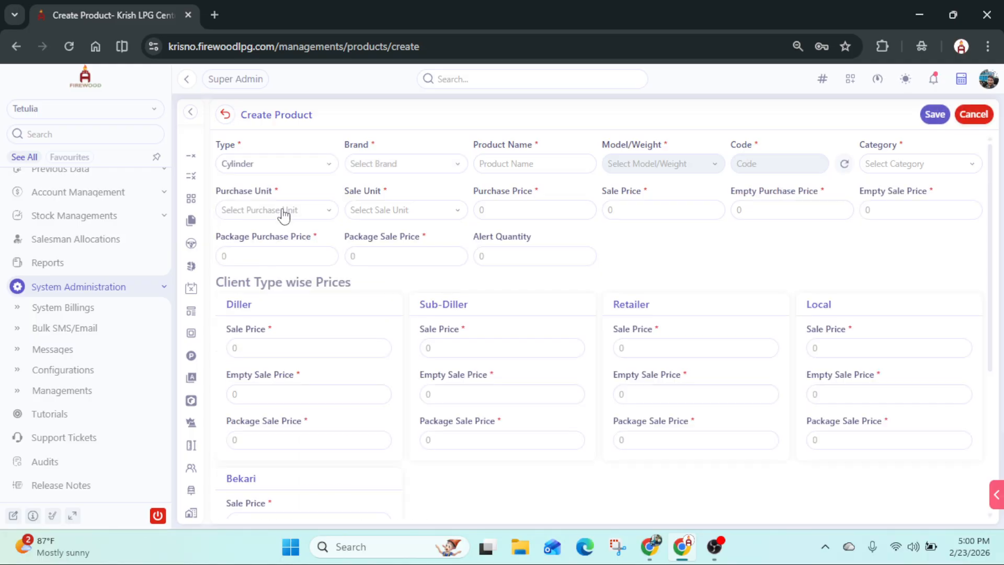
click(433, 166)
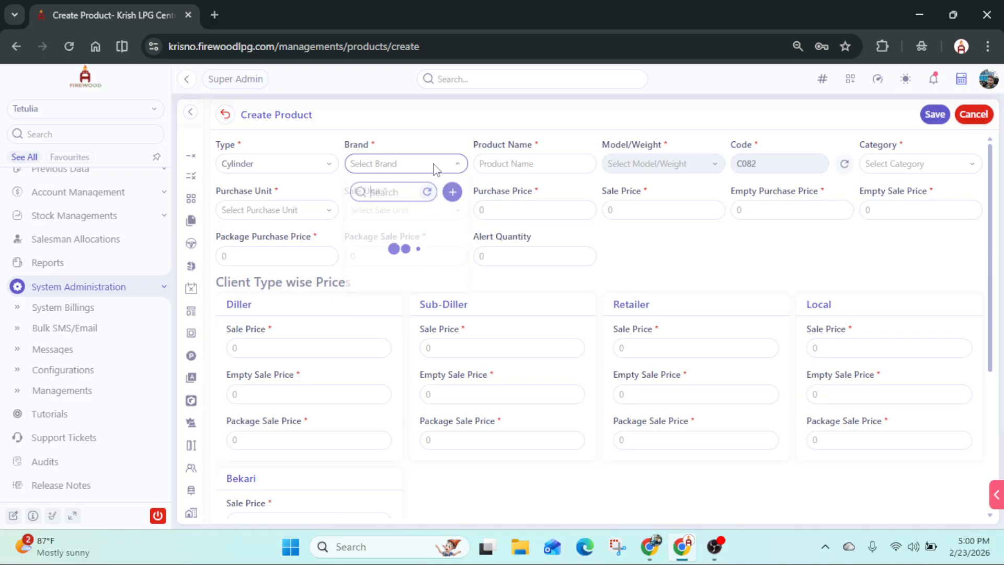
scroll(401, 276, down, 8)
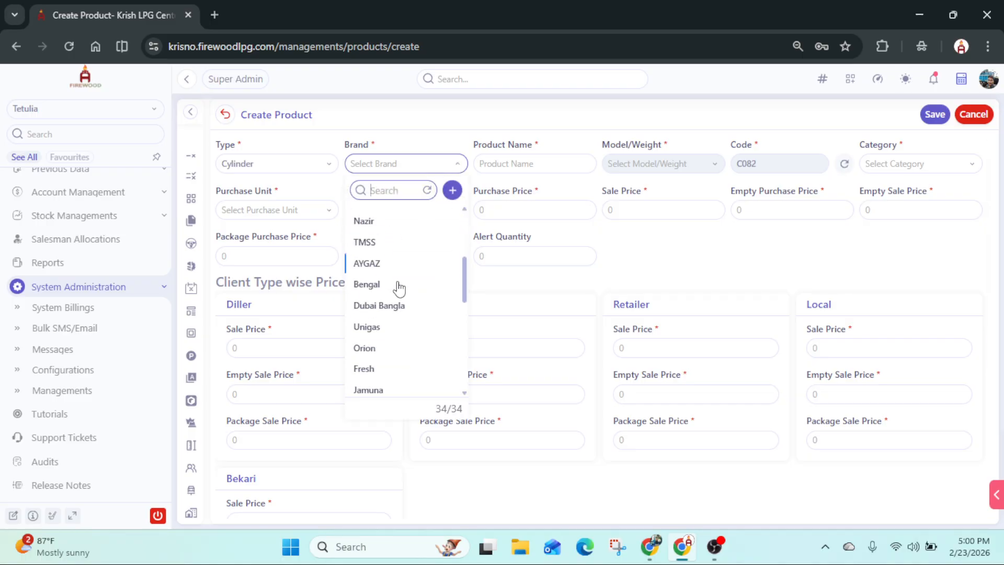
scroll(399, 317, down, 6)
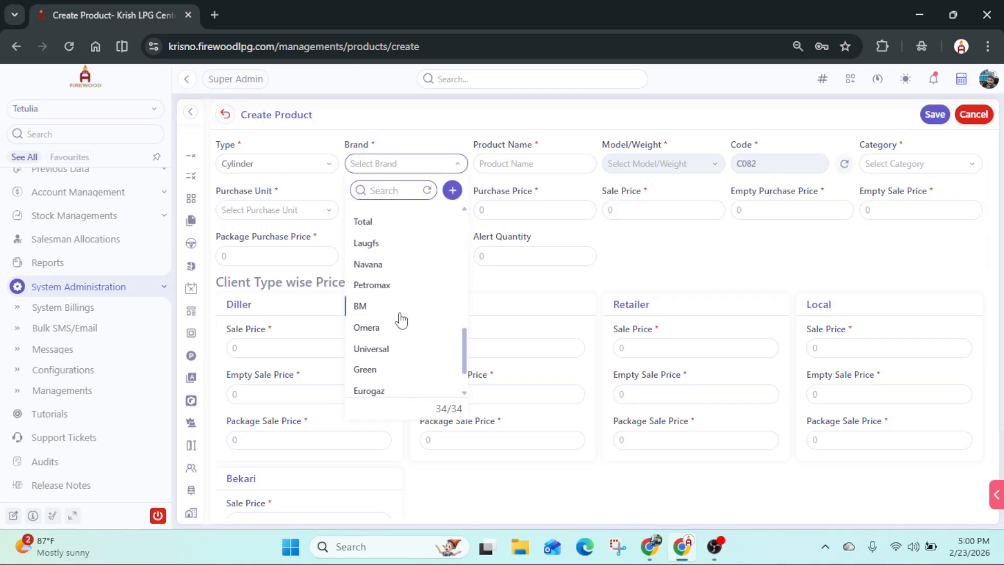
scroll(419, 262, up, 15)
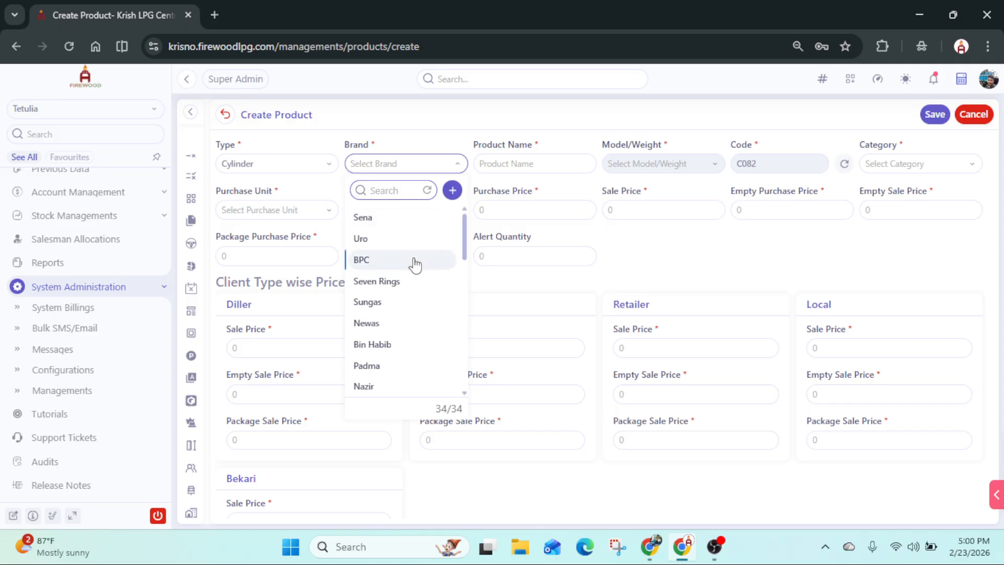
scroll(415, 263, down, 2)
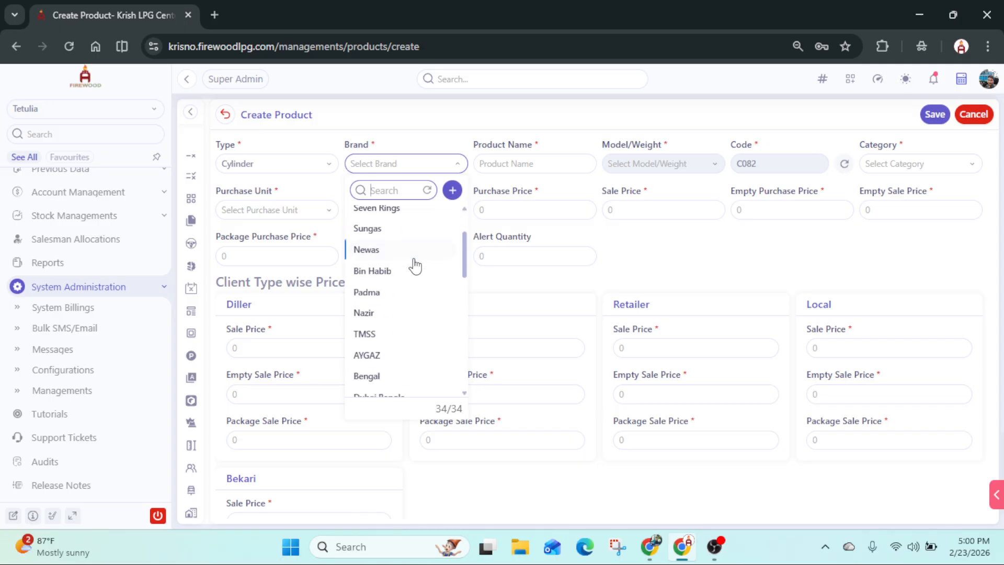
click(386, 338)
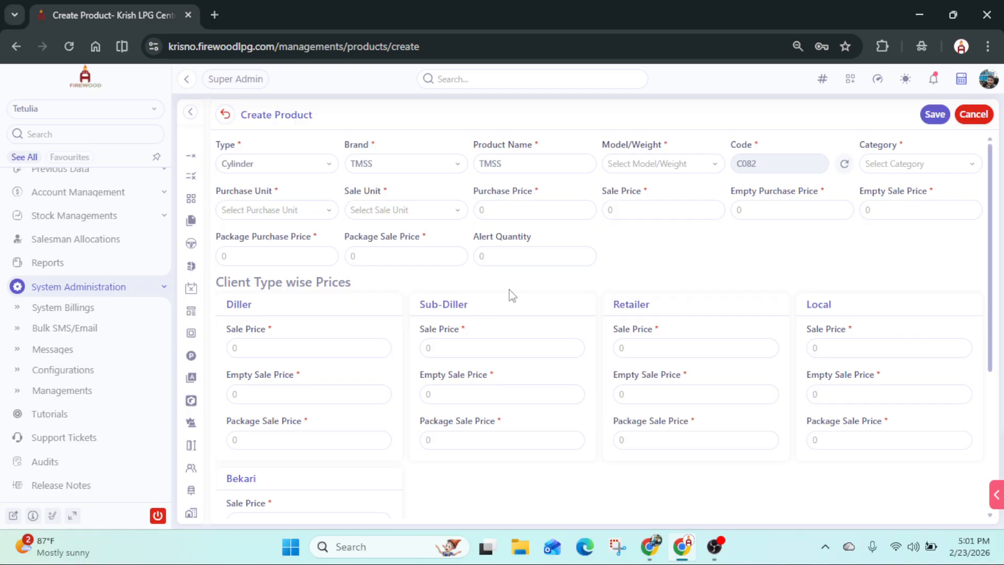
- Set the product's model/weight to 20 Kg and its category to Cylinder
click(521, 162)
click(673, 164)
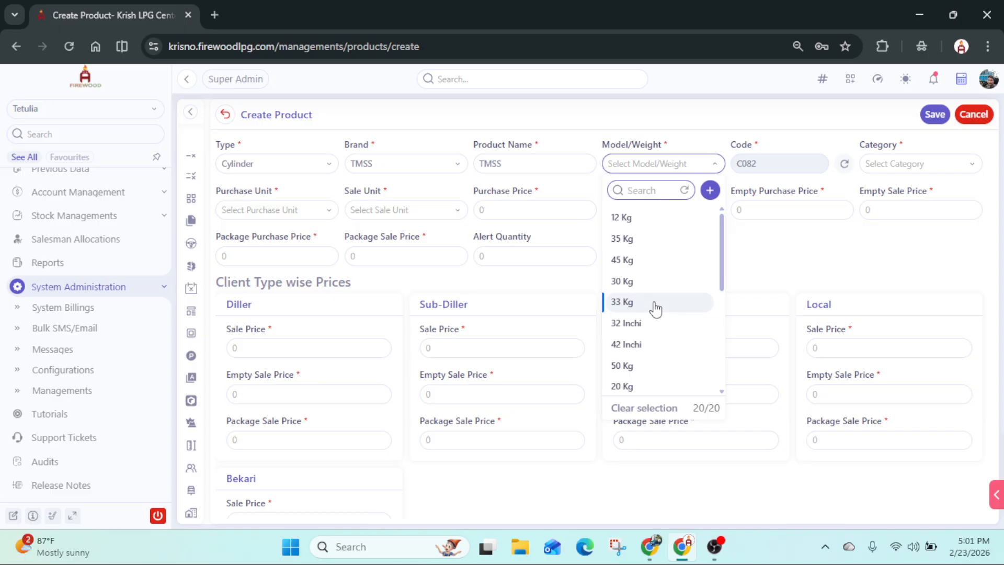
scroll(656, 265, down, 2)
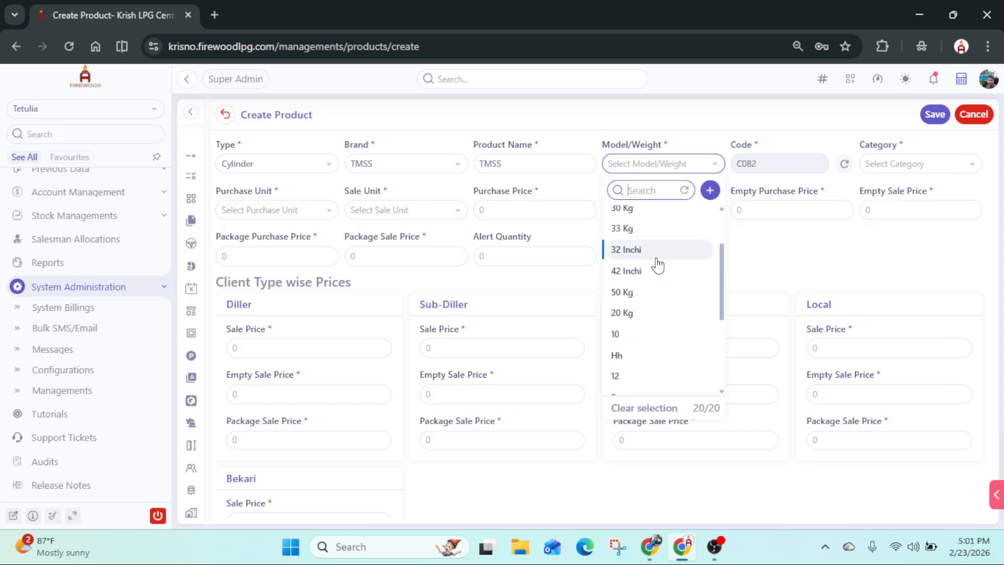
click(639, 315)
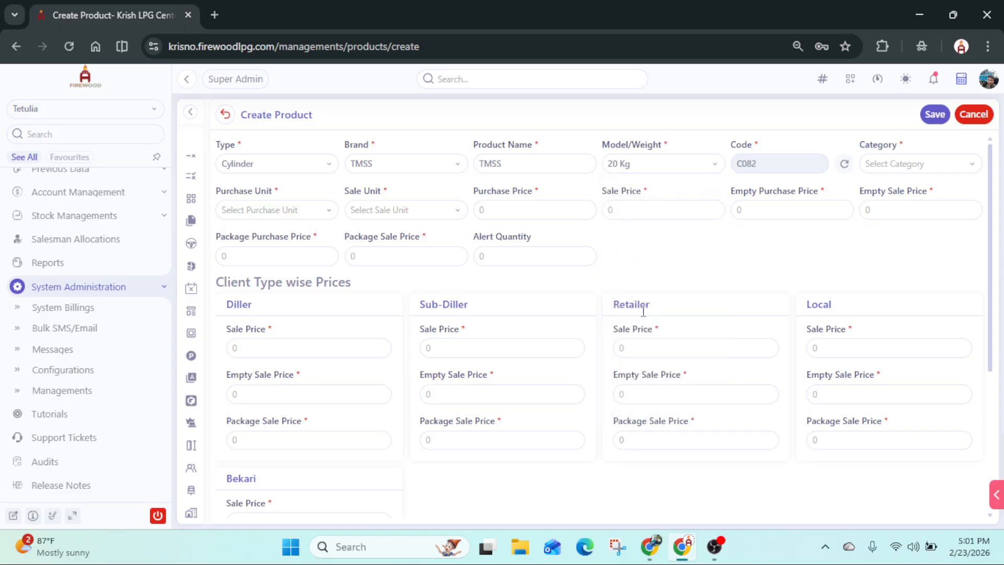
click(917, 166)
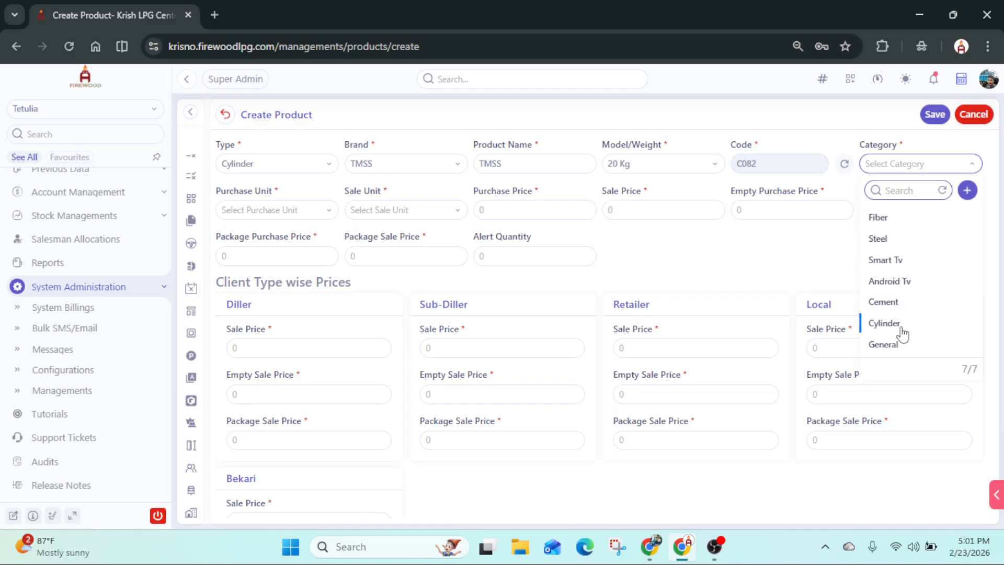
click(906, 325)
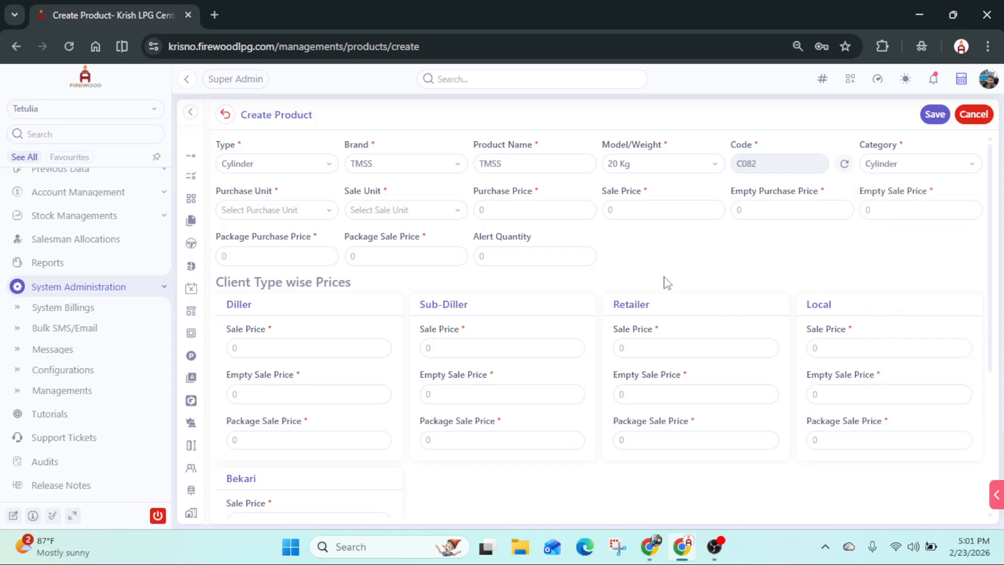
- Set both the purchase unit and the sale unit of the product to Pieces
click(300, 211)
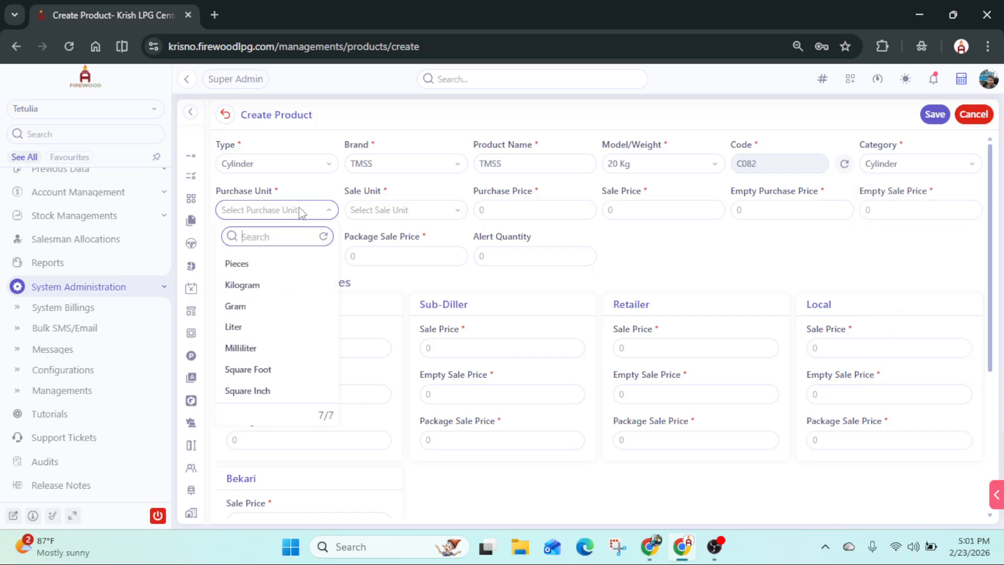
click(275, 270)
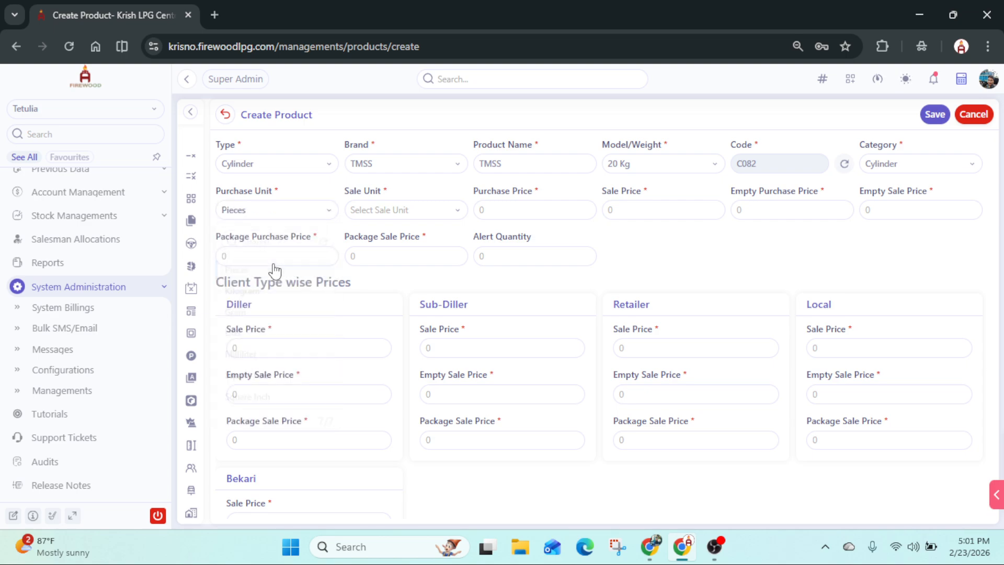
click(411, 211)
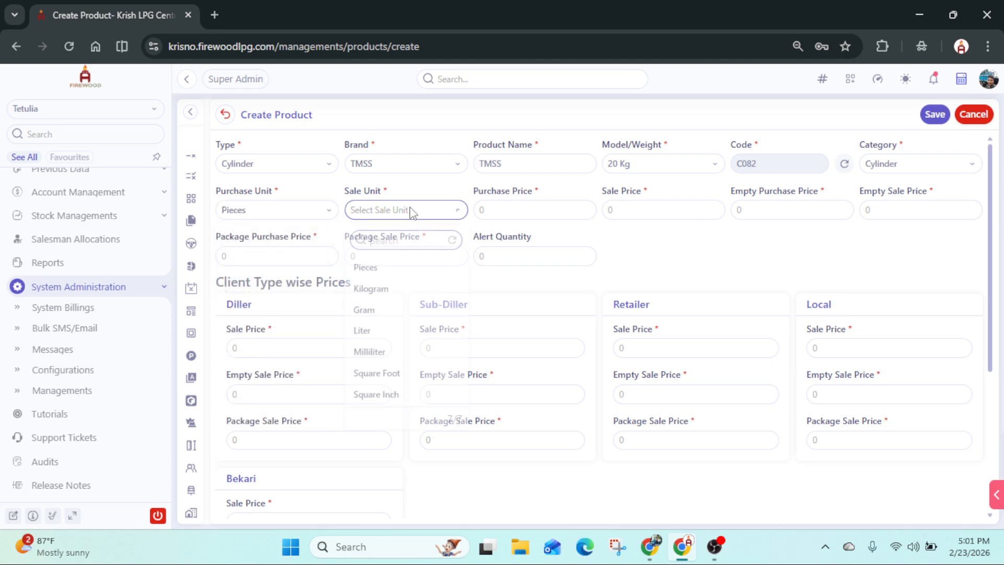
click(396, 271)
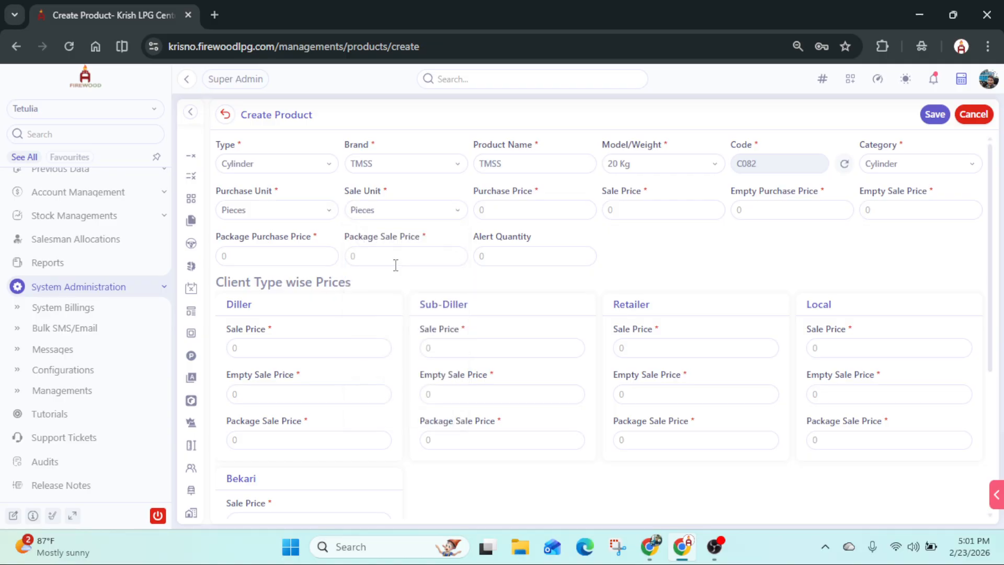
- Set the product's purchase price to 1,220 and its sale price to 1,300
click(515, 211)
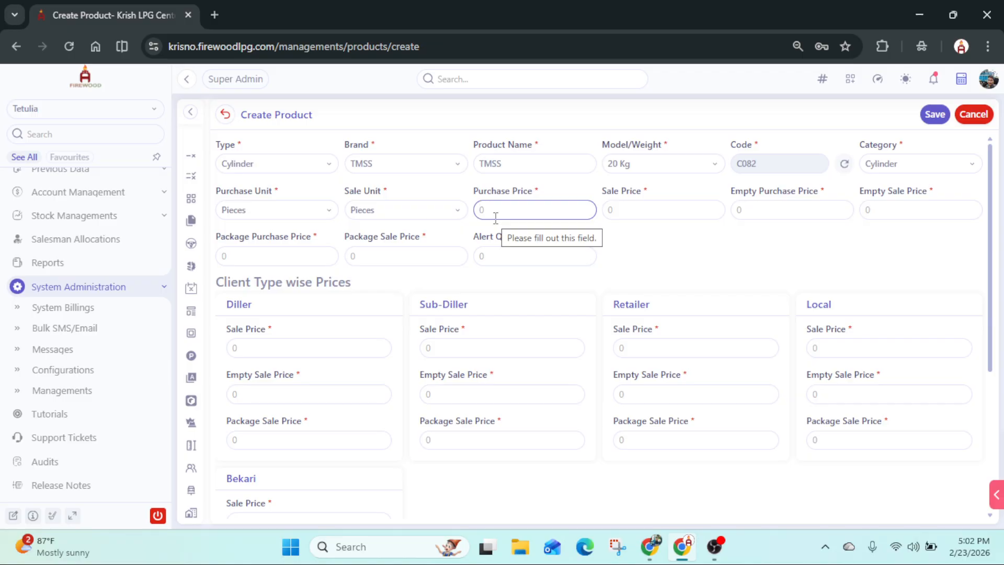
text(1220)
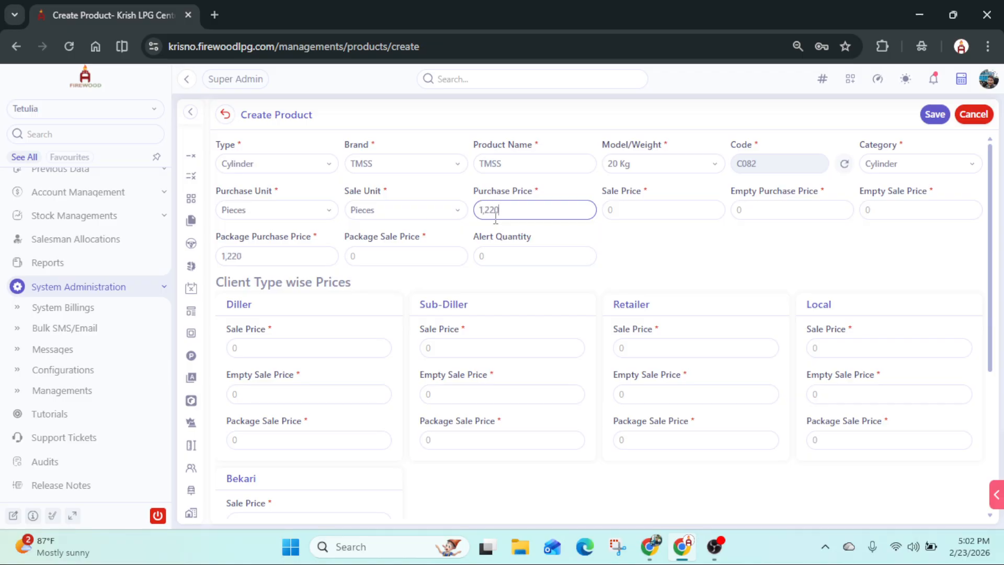
click(644, 210)
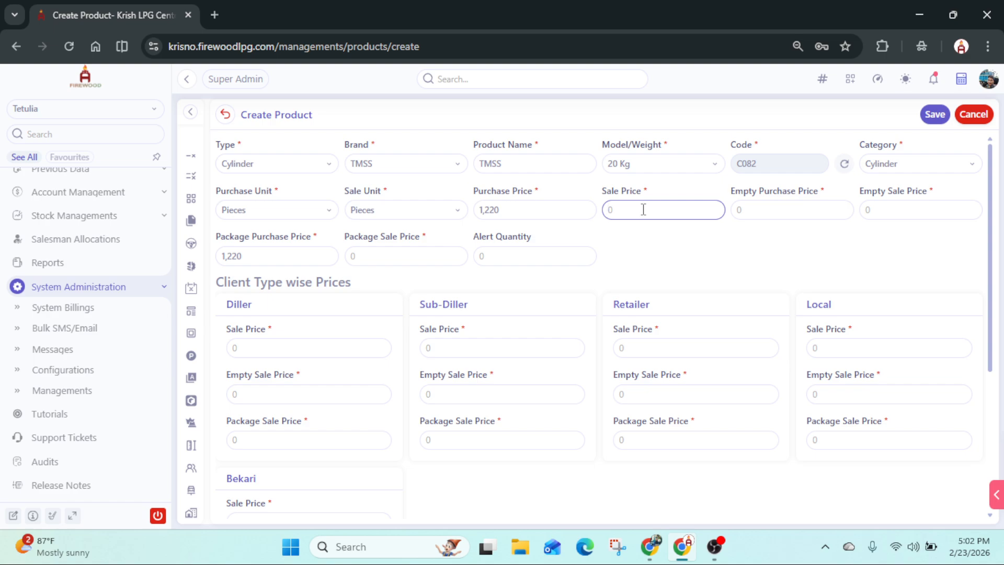
text(1300)
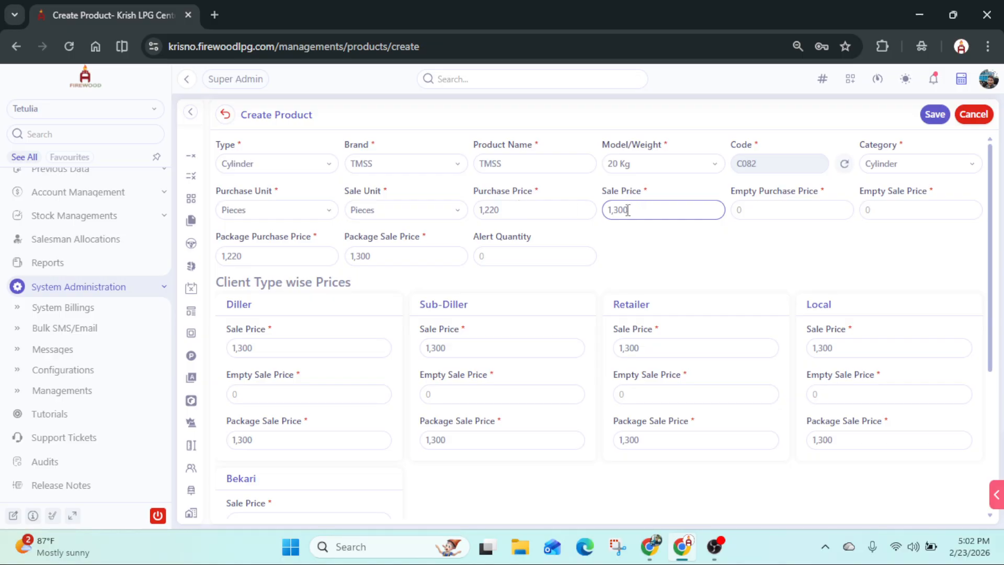
- Set the empty cylinder's purchase price to 900 and its empty sale price to 1,000
click(775, 213)
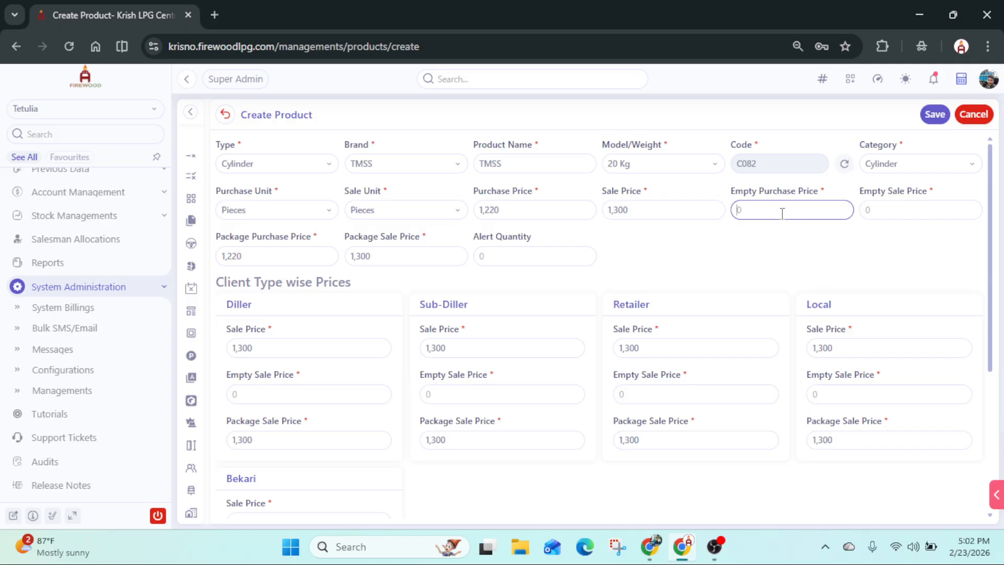
text(900)
click(923, 209)
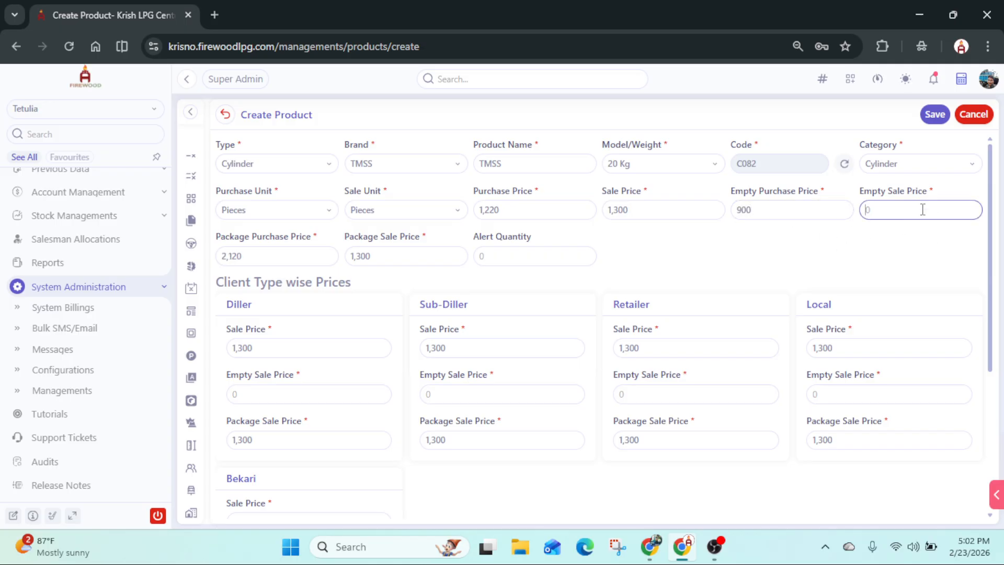
text(1000)
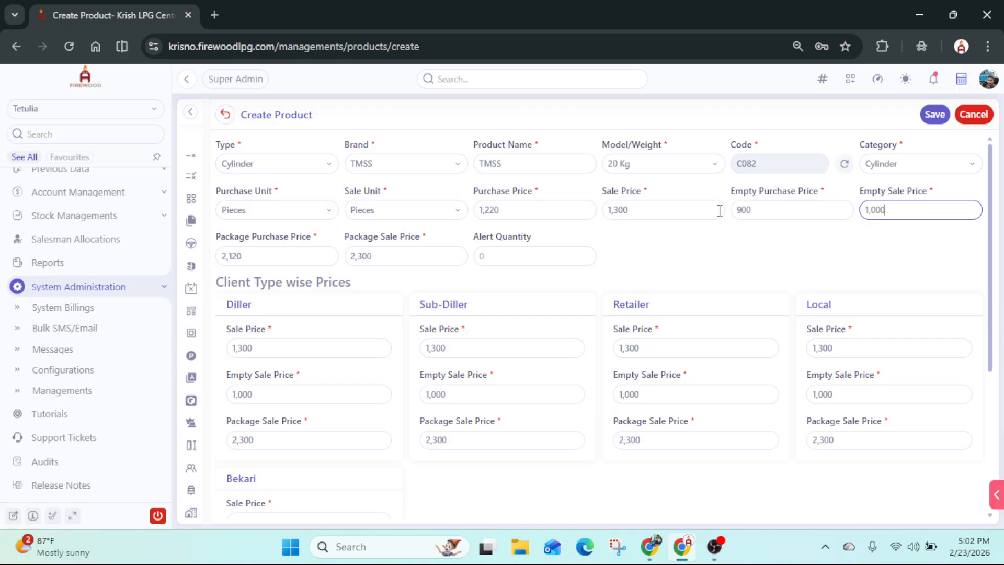
scroll(719, 210, down, 1)
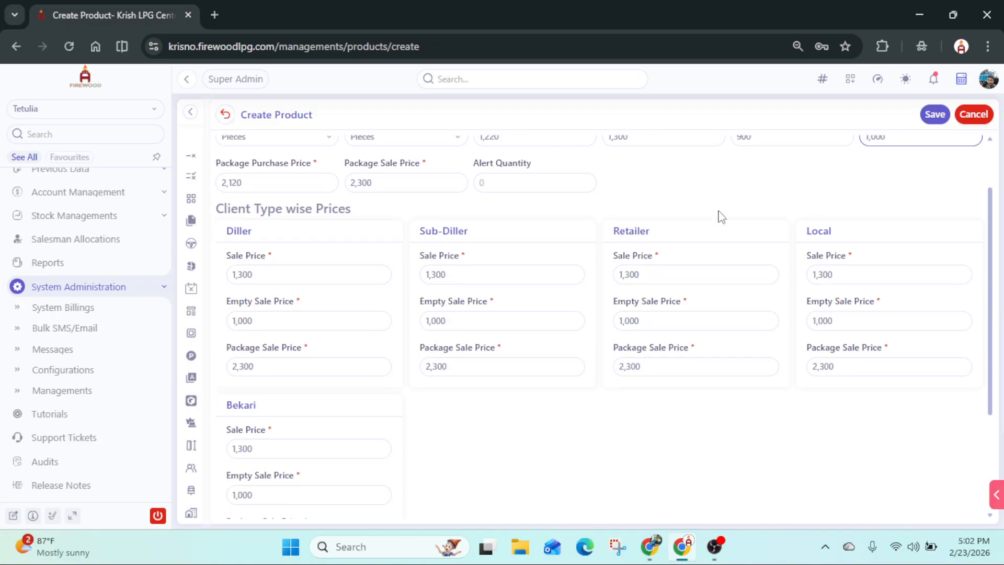
- Check the package purchase and sale prices, and set the product's alert quantity to 50
click(254, 180)
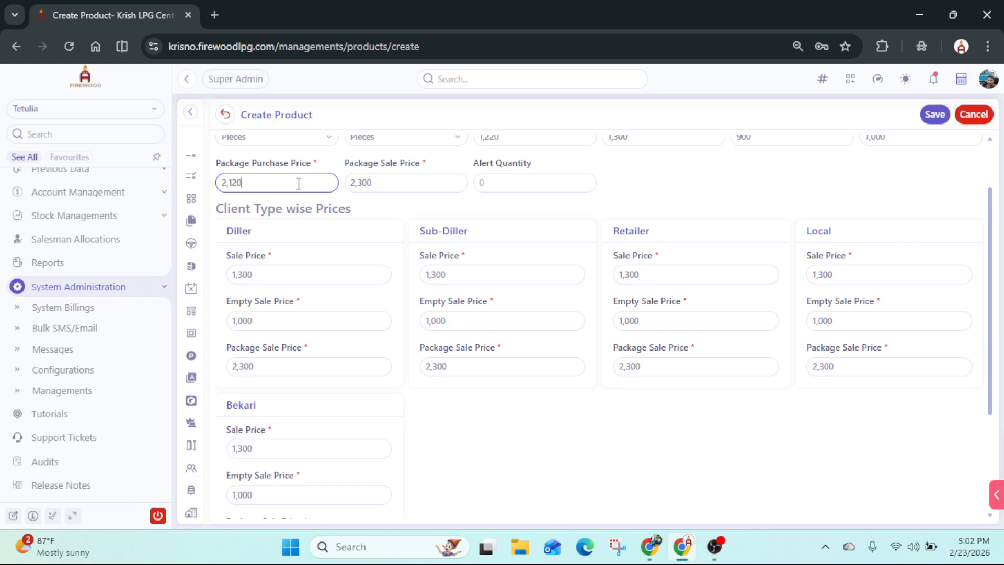
click(384, 184)
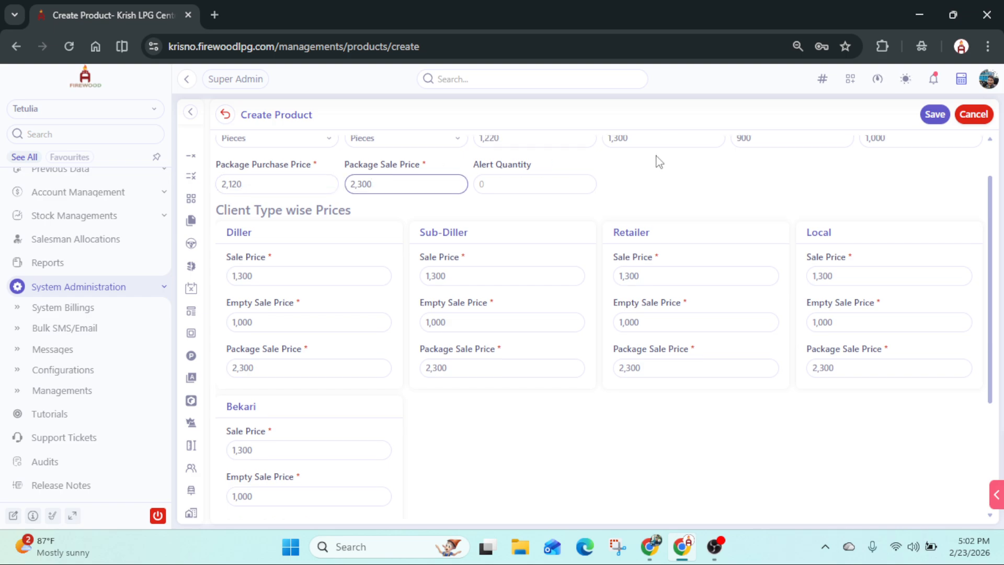
scroll(657, 159, up, 1)
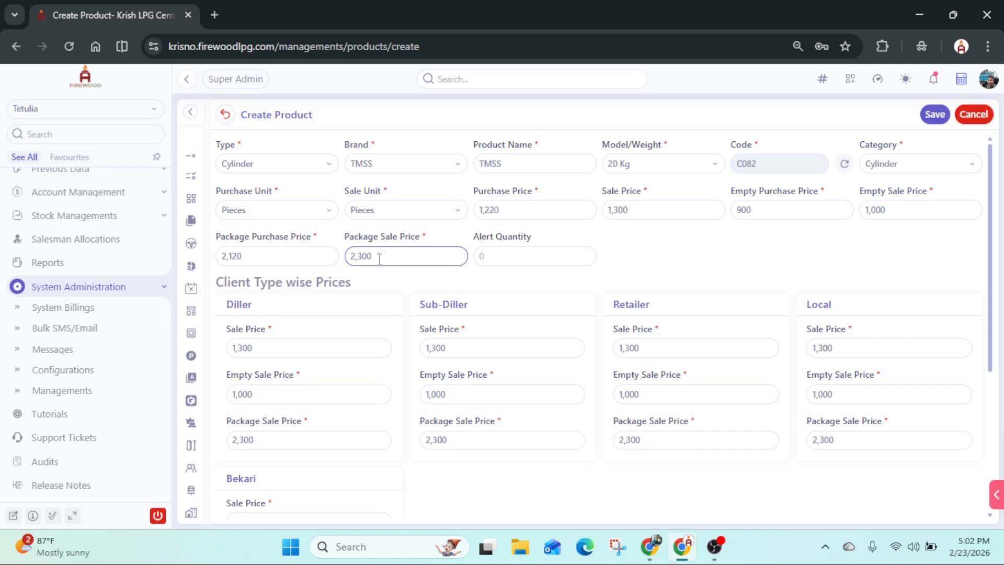
drag(379, 258, 326, 255)
click(292, 254)
click(371, 257)
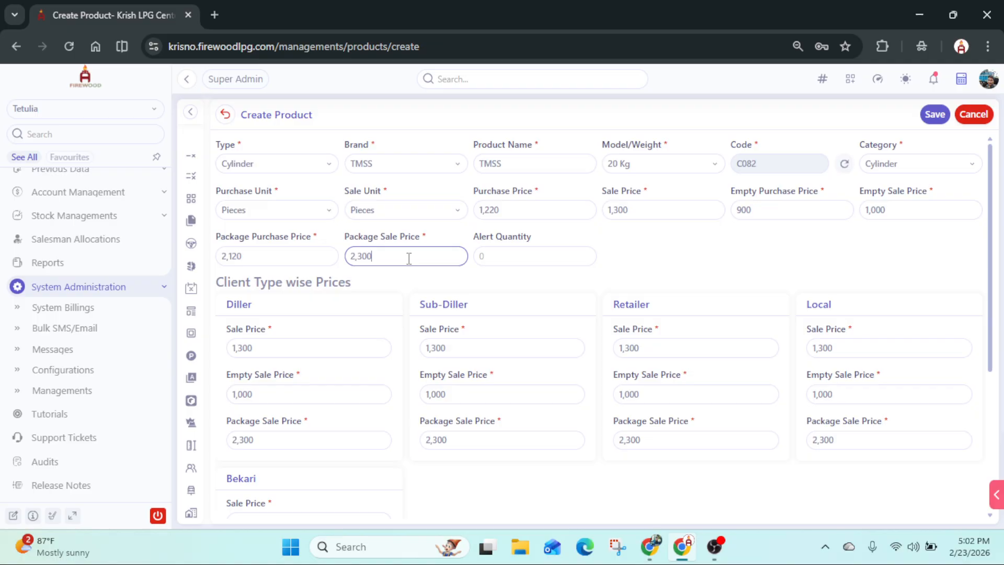
click(495, 256)
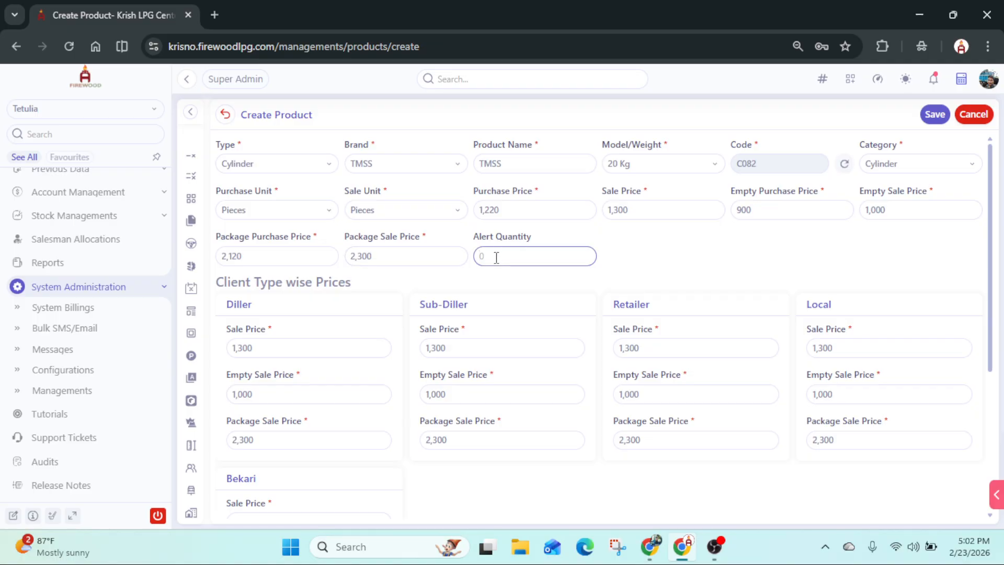
text(50)
- Review the sale, empty sale and package sale prices in the client type wise prices for Diller and Sub-Diller
scroll(499, 259, down, 3)
scroll(508, 257, up, 3)
scroll(365, 300, down, 2)
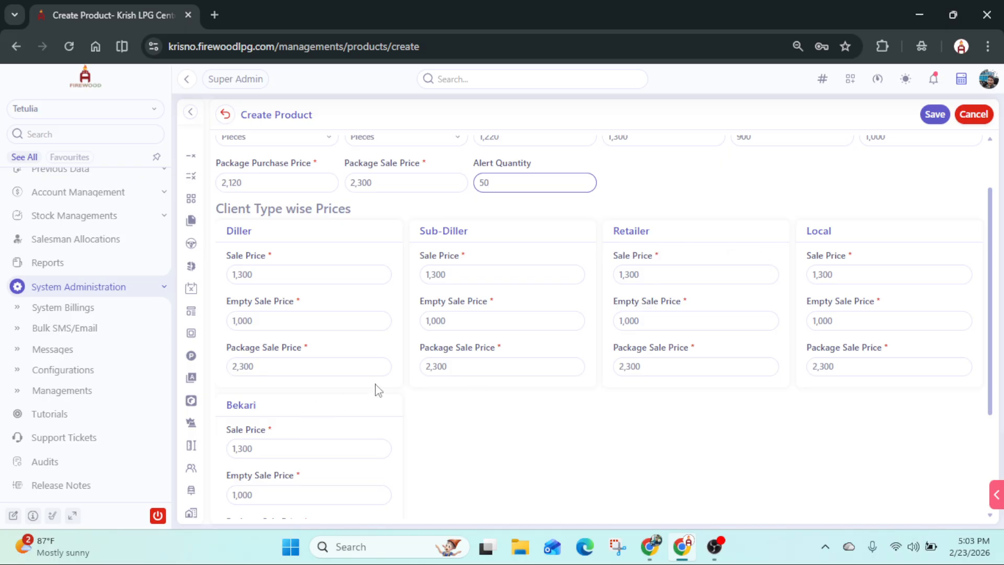
double_click(239, 234)
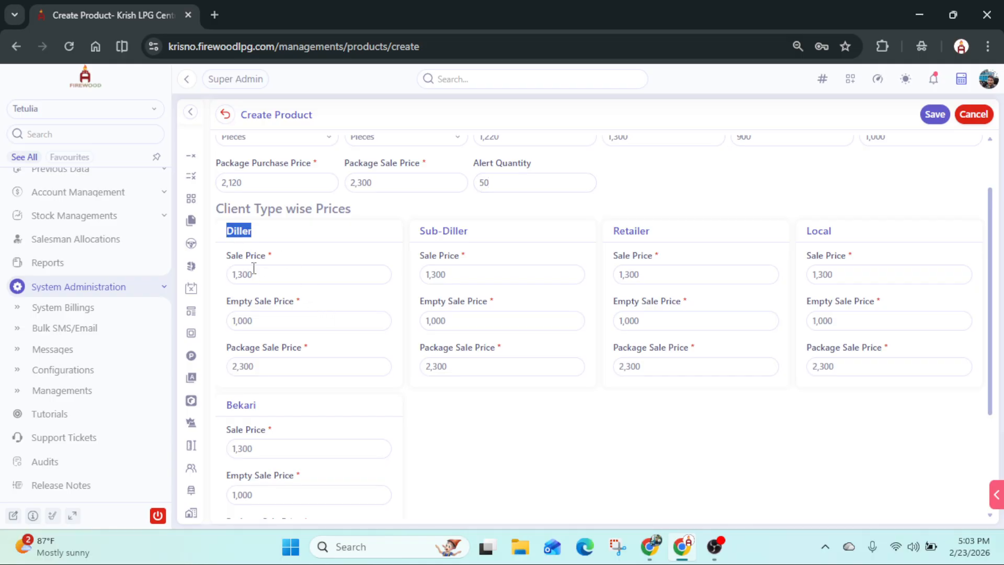
drag(266, 274, 231, 277)
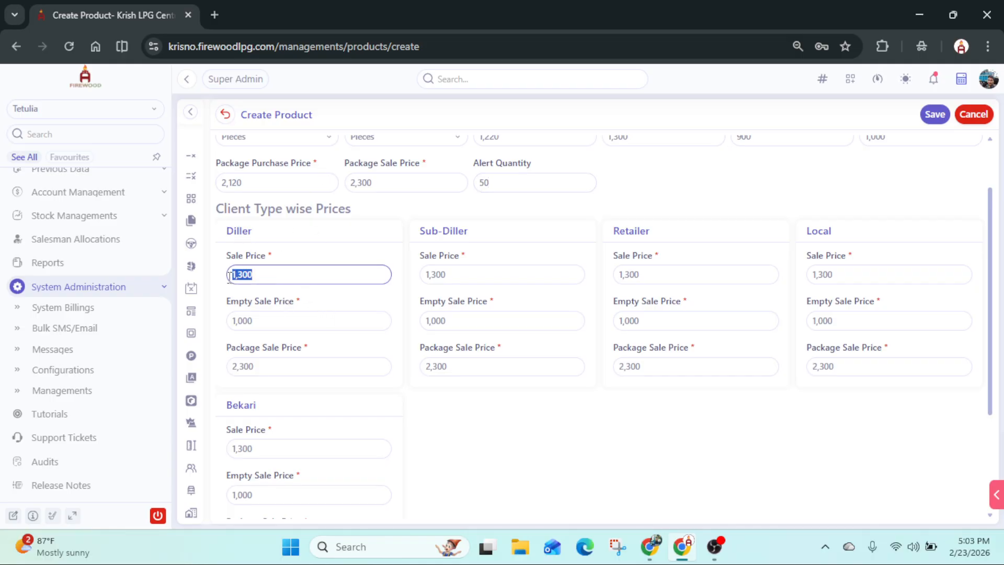
drag(264, 320, 231, 321)
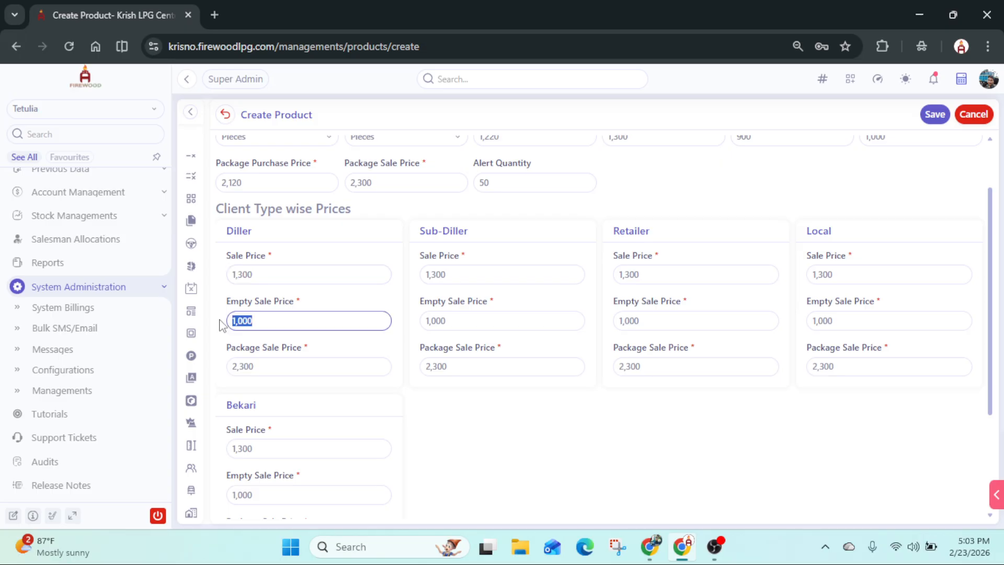
drag(267, 363, 225, 374)
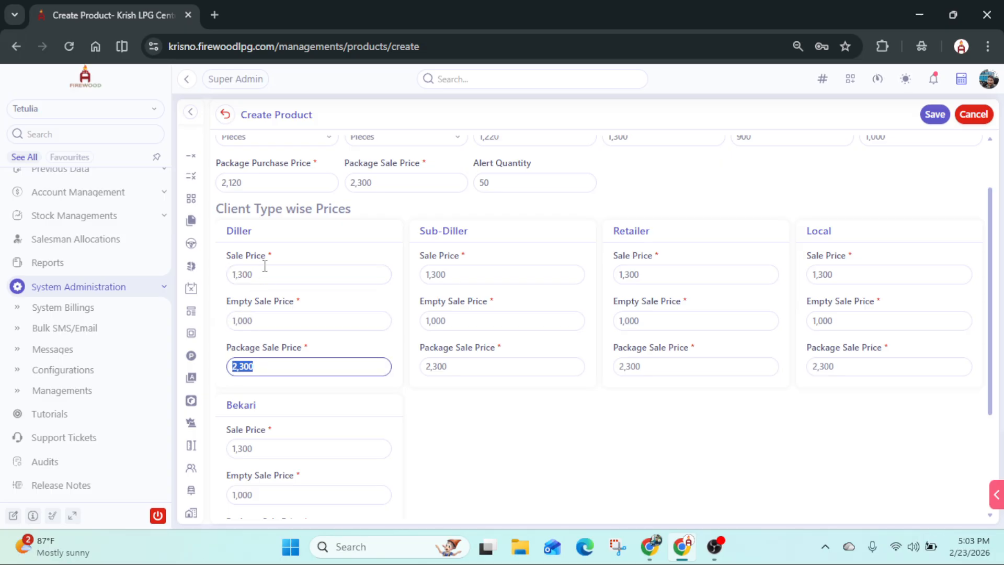
drag(264, 275, 226, 282)
drag(270, 321, 231, 369)
click(296, 273)
click(318, 321)
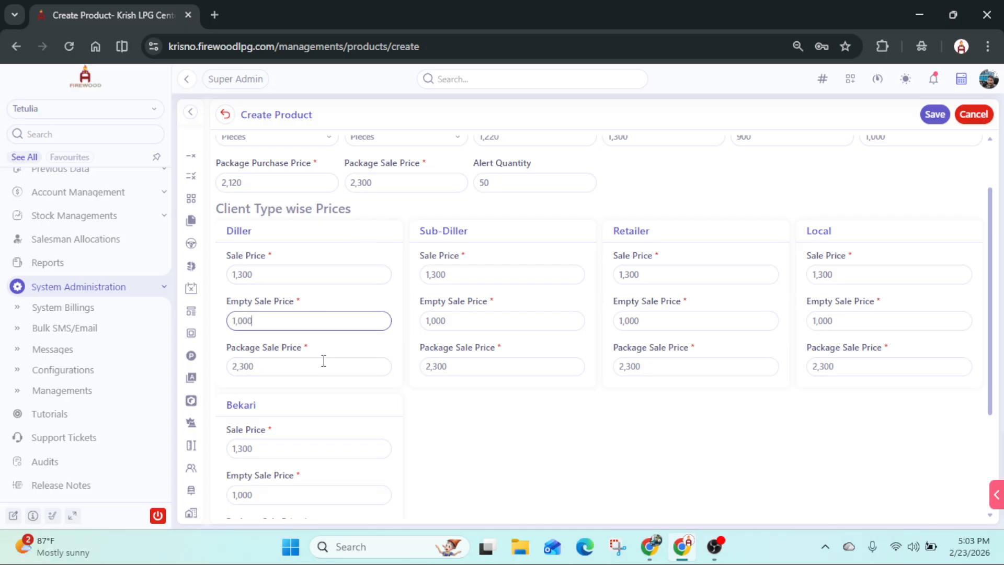
click(320, 366)
click(519, 273)
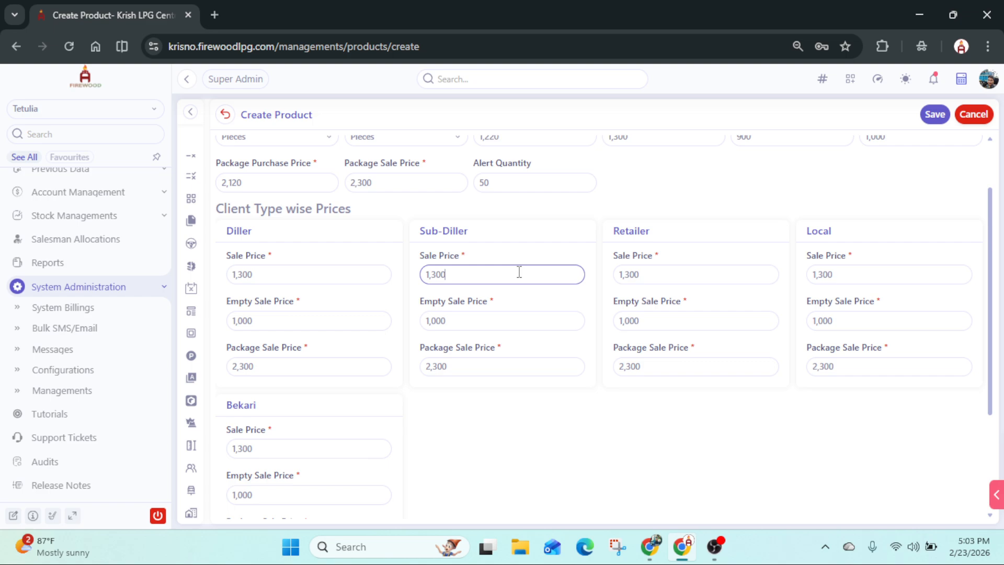
click(529, 319)
click(530, 361)
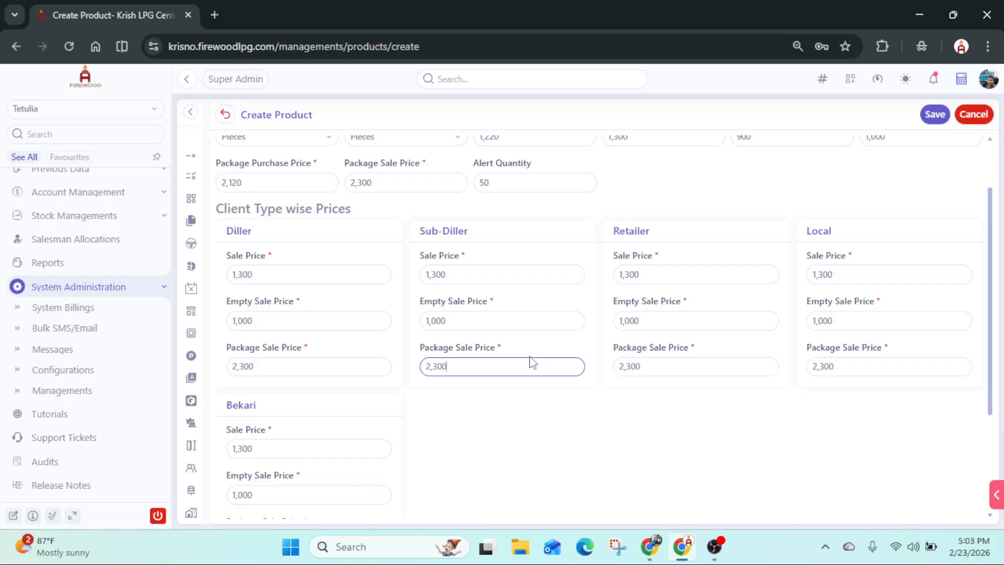
- Check the remaining client type prices and the photos area, and save the new product
scroll(532, 362, down, 3)
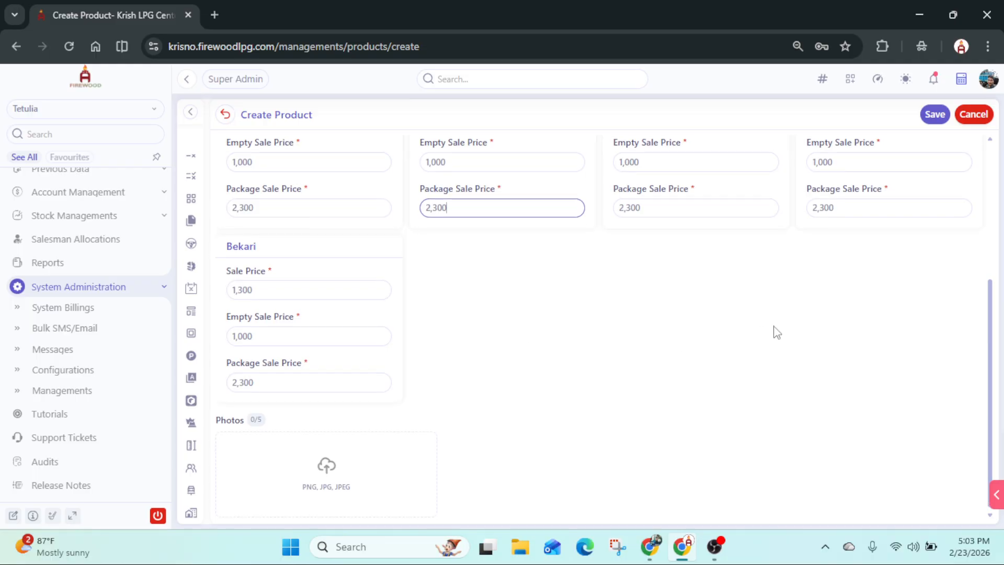
scroll(816, 293, up, 5)
click(933, 115)
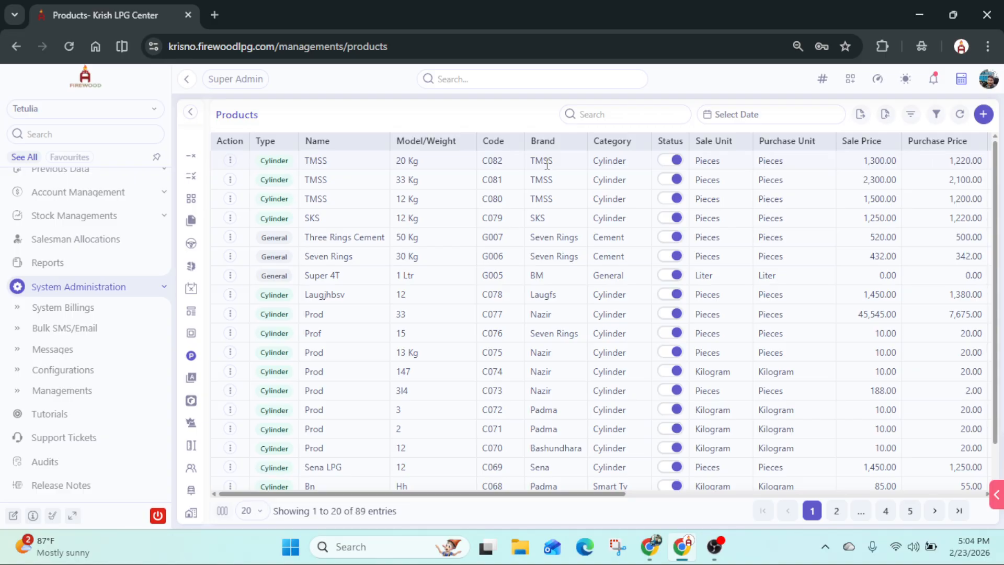
- Open the price update form of the TMSS 20 Kg product, review its client type prices and close it without updating
click(231, 163)
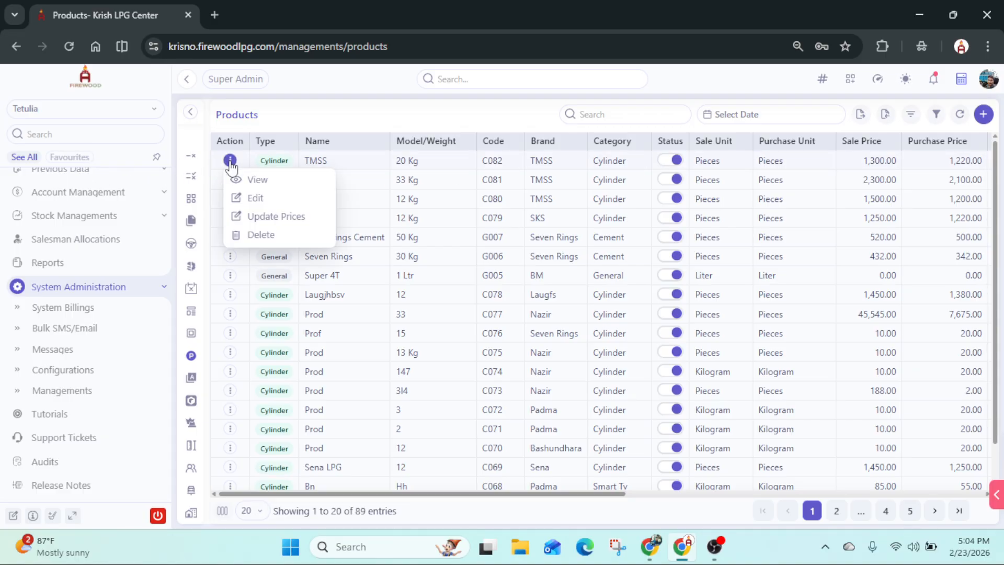
click(282, 220)
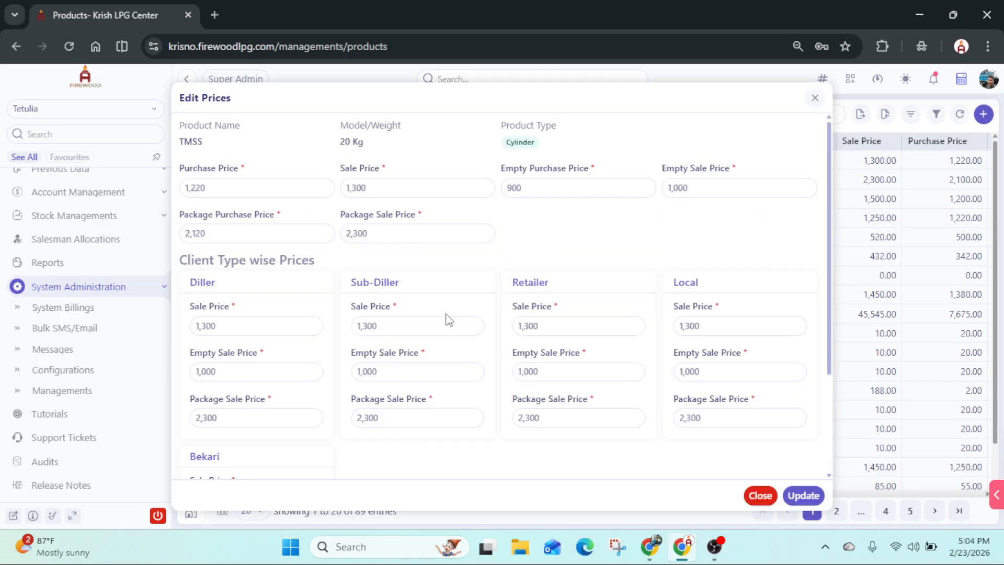
scroll(531, 301, down, 3)
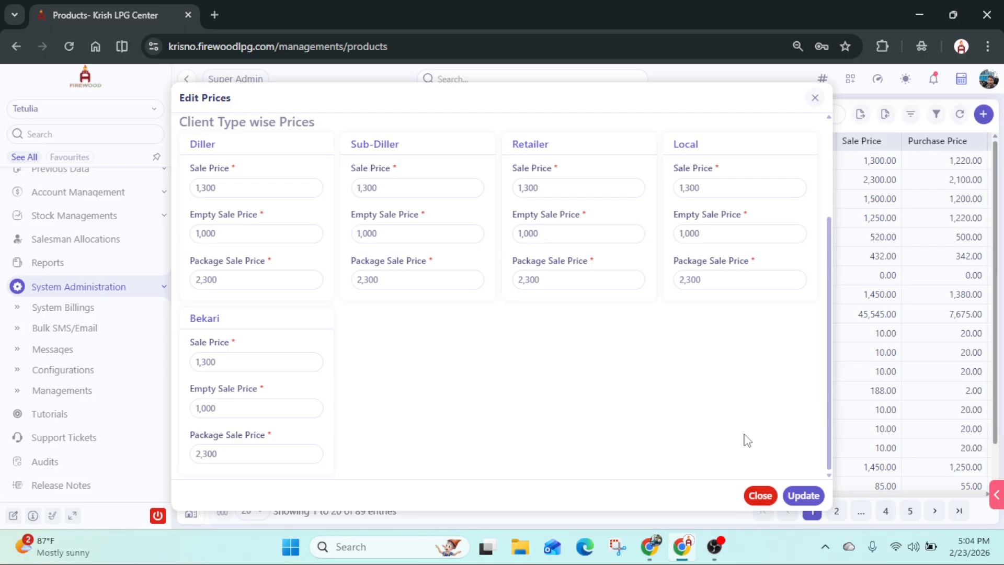
click(763, 495)
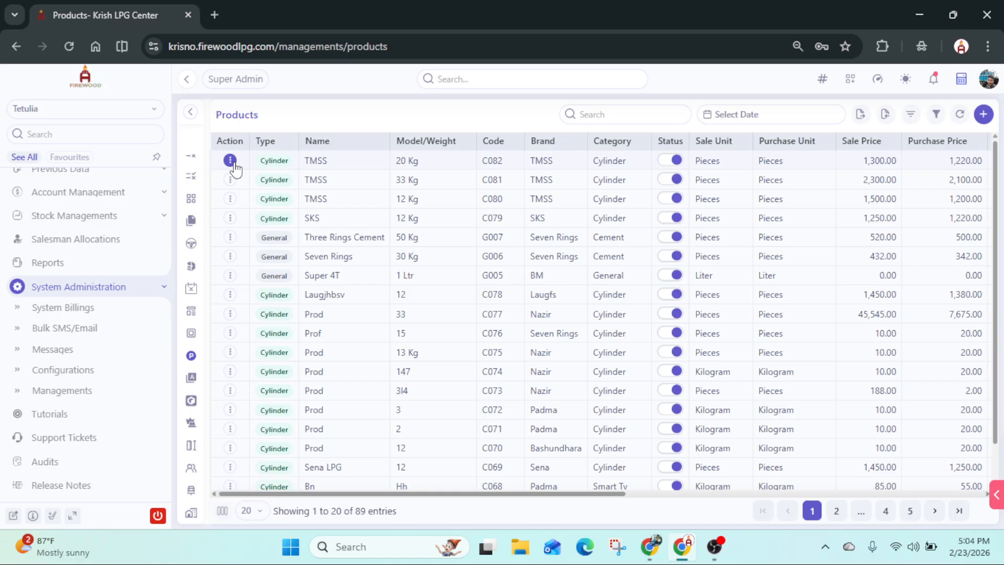
click(230, 161)
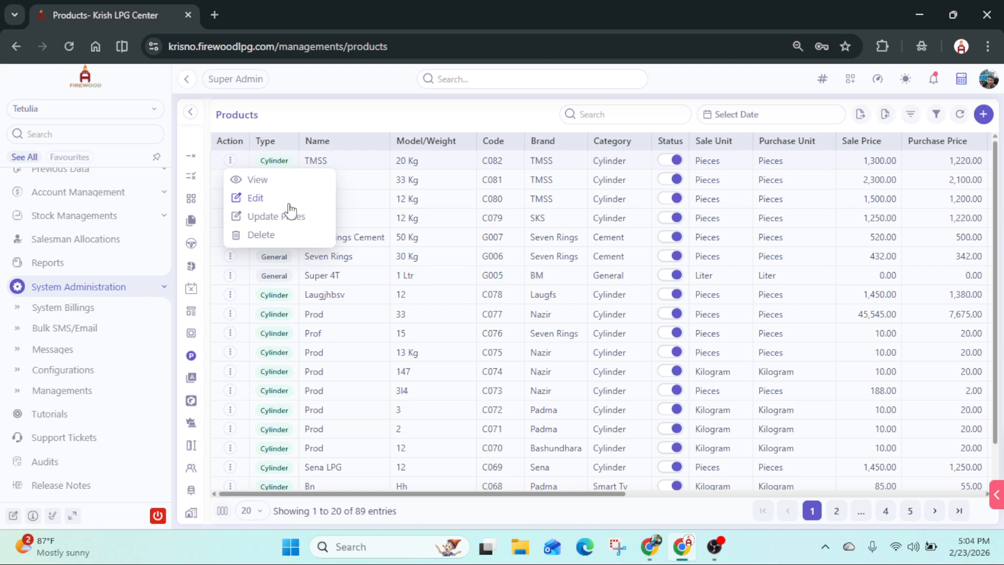
click(496, 222)
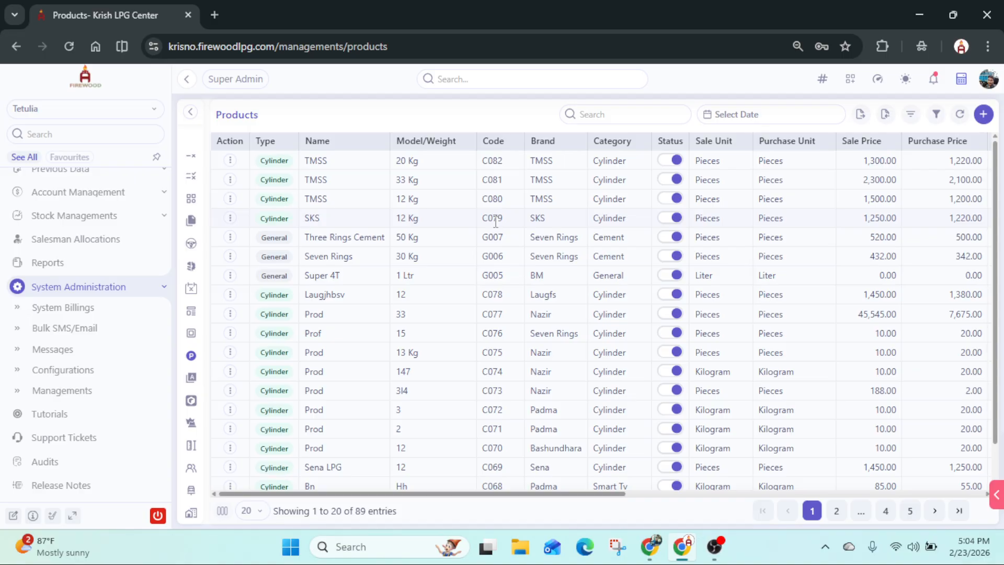